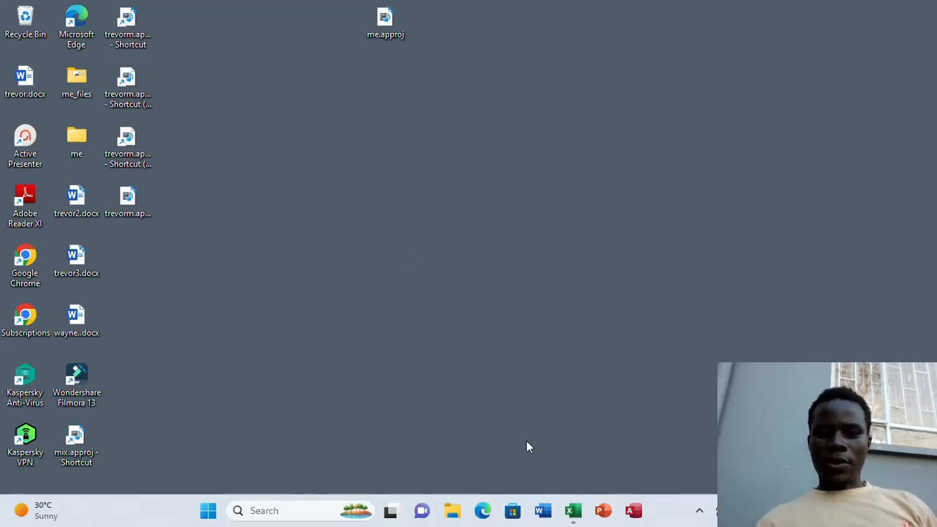
# Switch to the Book1 workbook in Excel and inspect the formulas in the ERRORS column, cells C5 to C8
pyautogui.moveTo(576, 516)
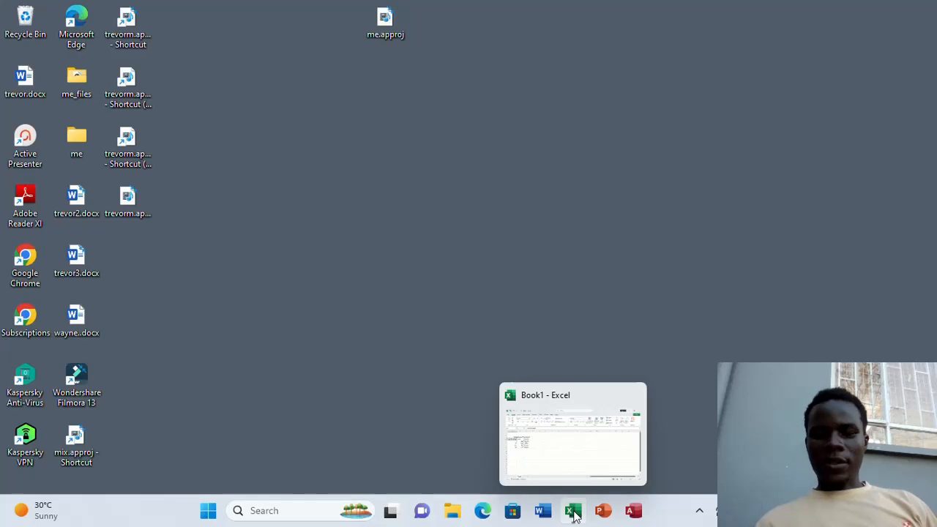
pyautogui.click(576, 516)
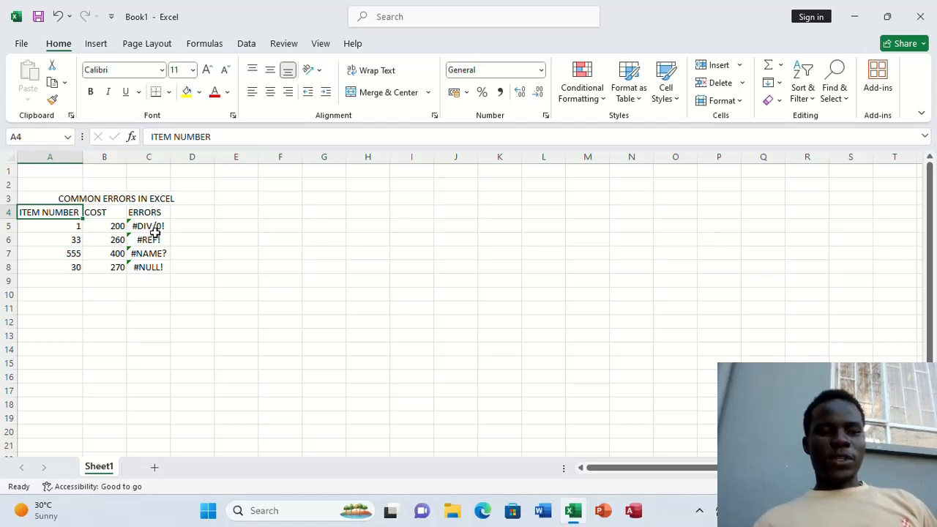
pyautogui.click(150, 227)
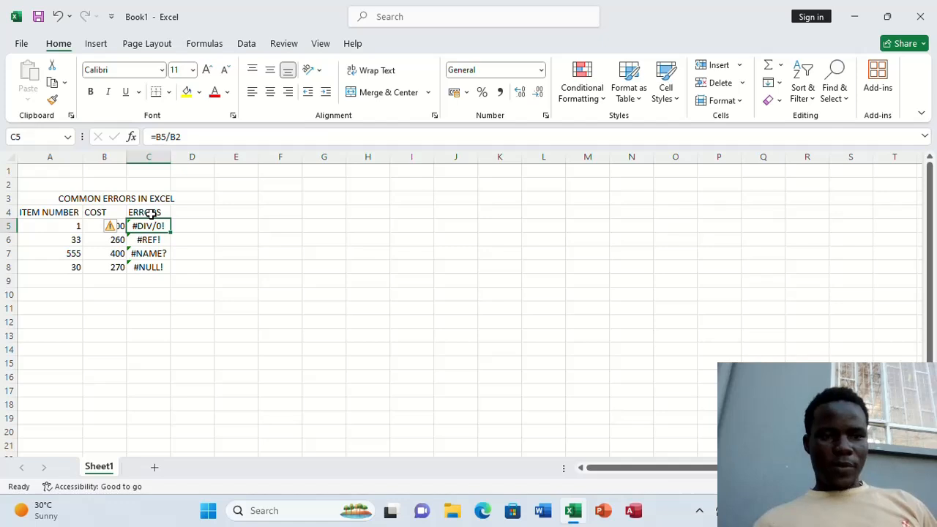
pyautogui.press('Down')
pyautogui.press('Down')
pyautogui.press('Down')
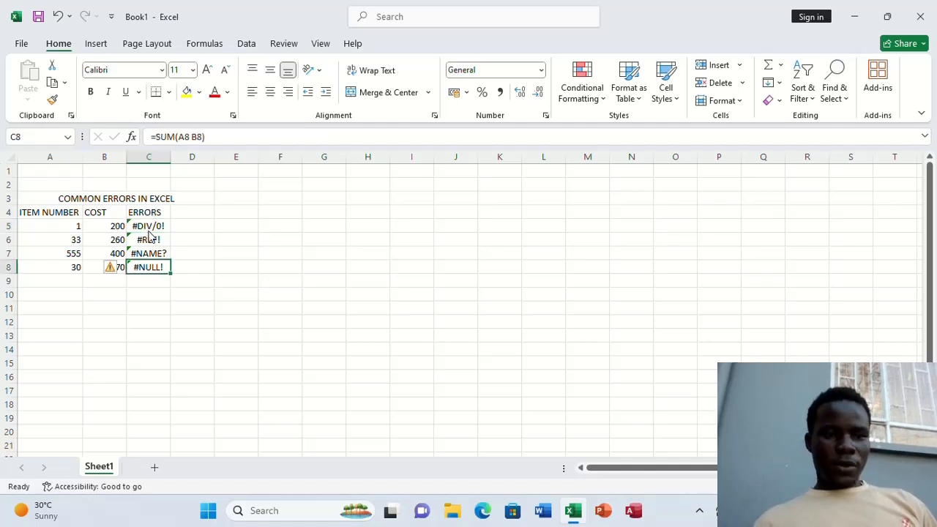
# Correct the #DIV/0! formula in cell C5 to =B5/A5 so it divides the cost by the item number
pyautogui.doubleClick(150, 226)
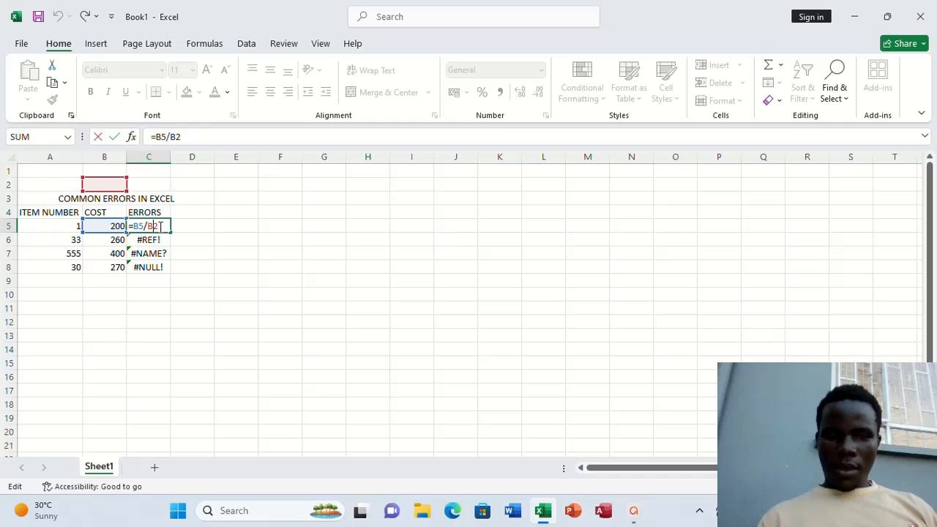
pyautogui.press('Left')
pyautogui.press('BackSpace')
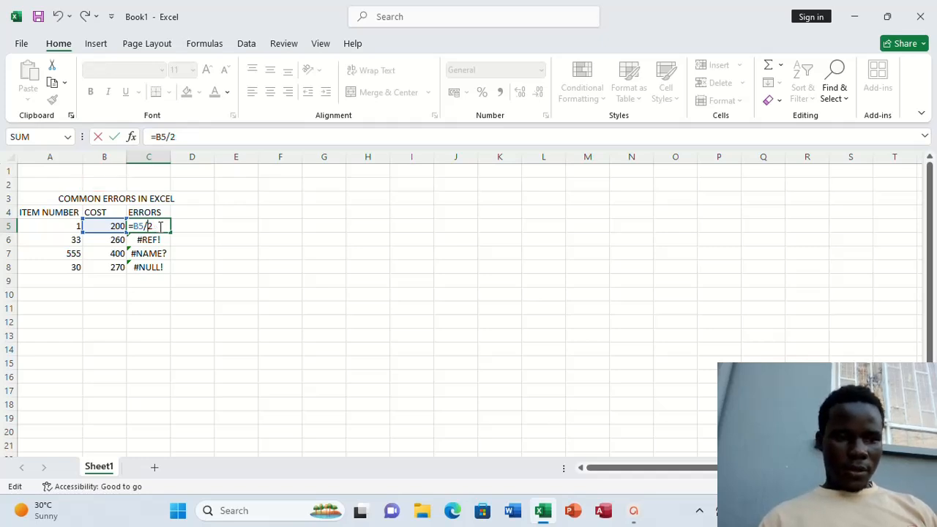
pyautogui.write('A')
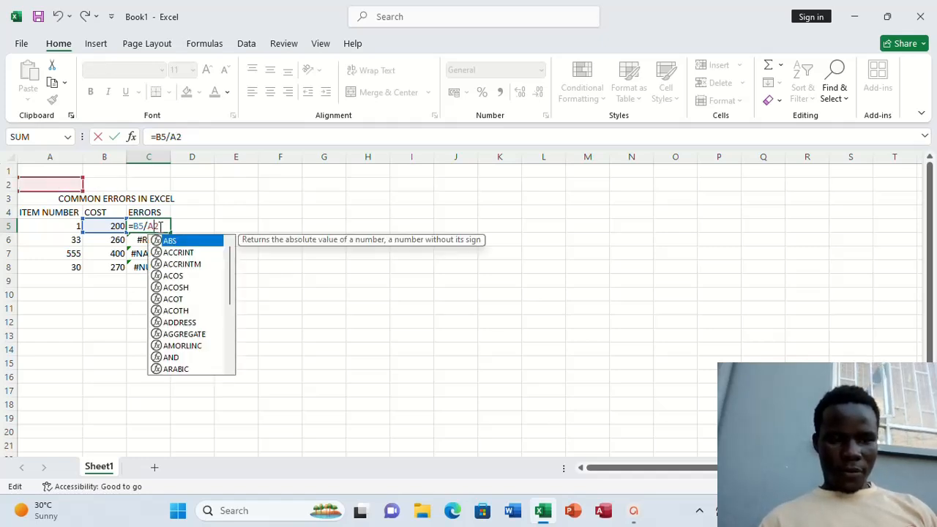
pyautogui.press('Right')
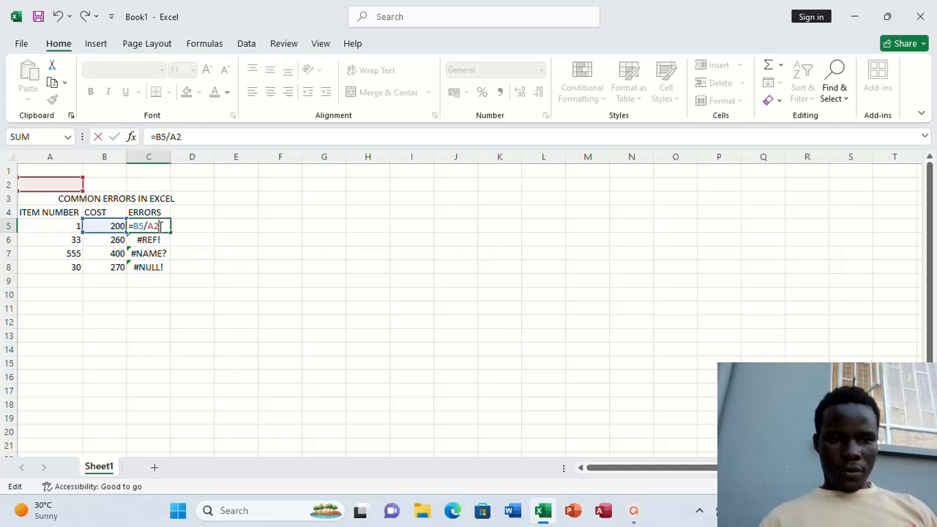
pyautogui.press('BackSpace')
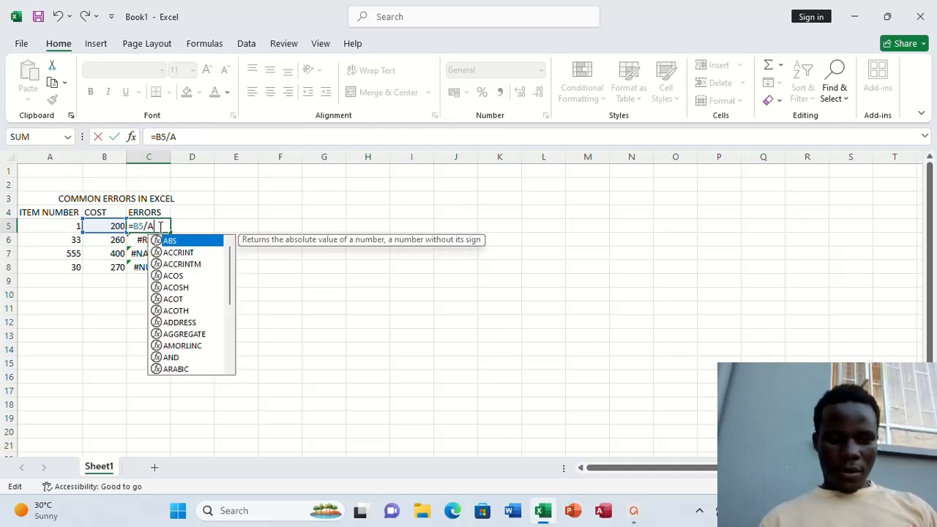
pyautogui.write('5')
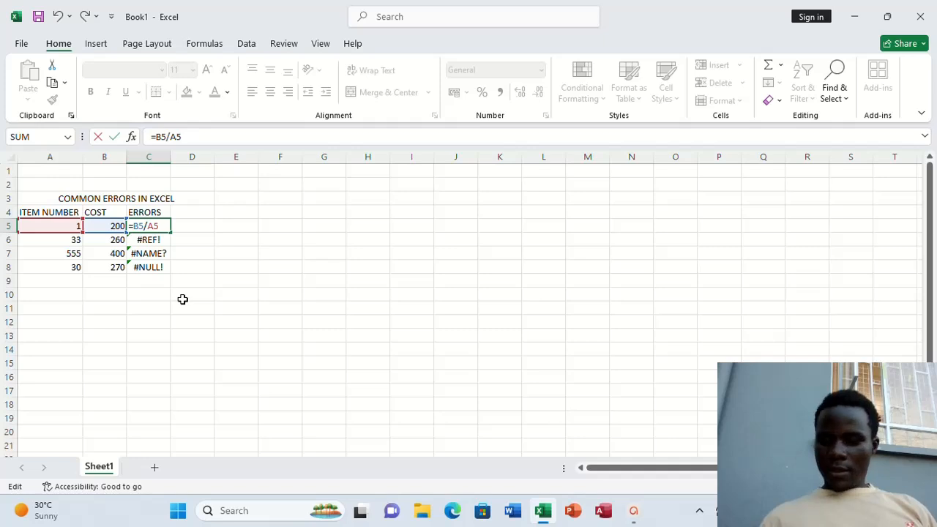
pyautogui.press('Return')
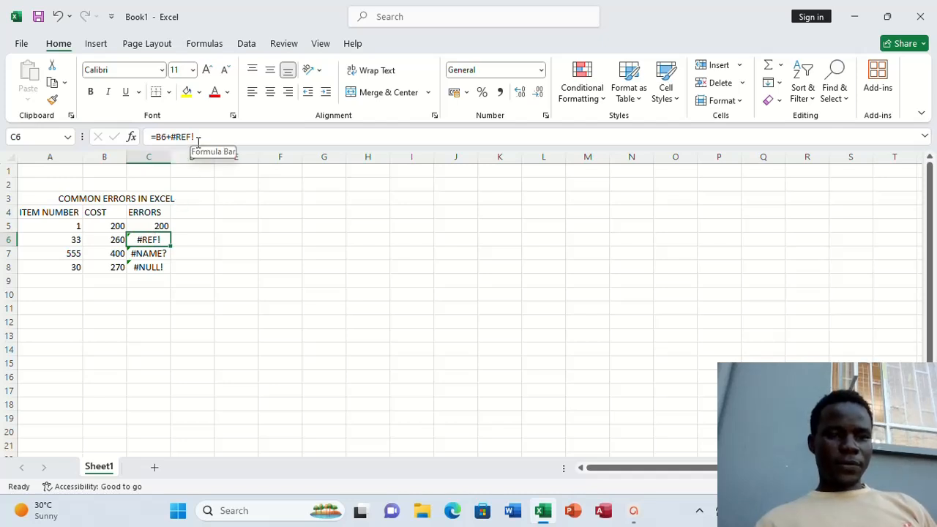
# Replace the broken reference in cell C6 with B5 so the formula reads =B6+B5
pyautogui.doubleClick(161, 239)
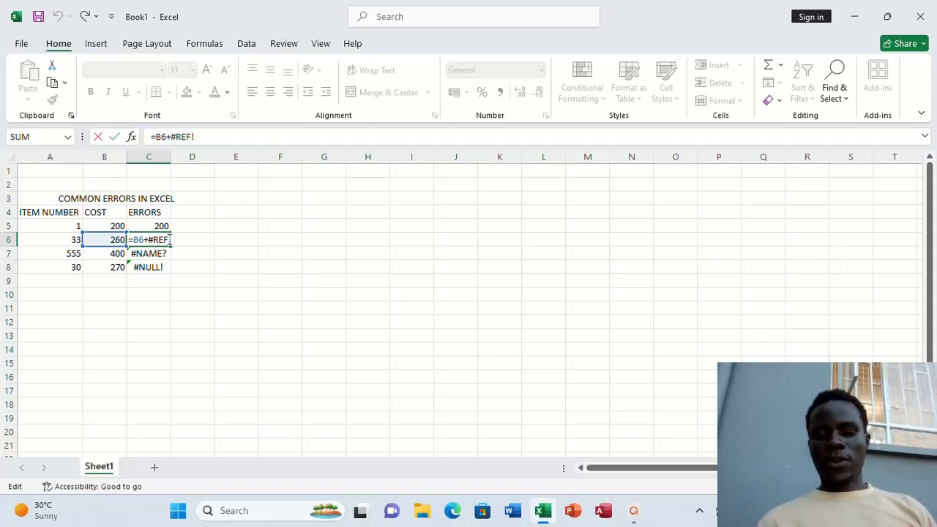
pyautogui.press('BackSpace')
pyautogui.press('BackSpace')
pyautogui.press('BackSpace')
pyautogui.press('BackSpace')
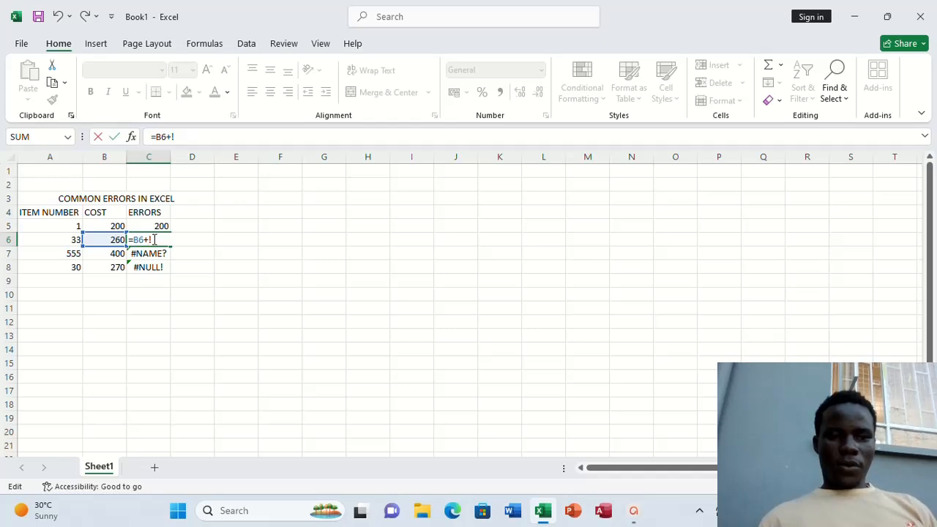
pyautogui.press('BackSpace')
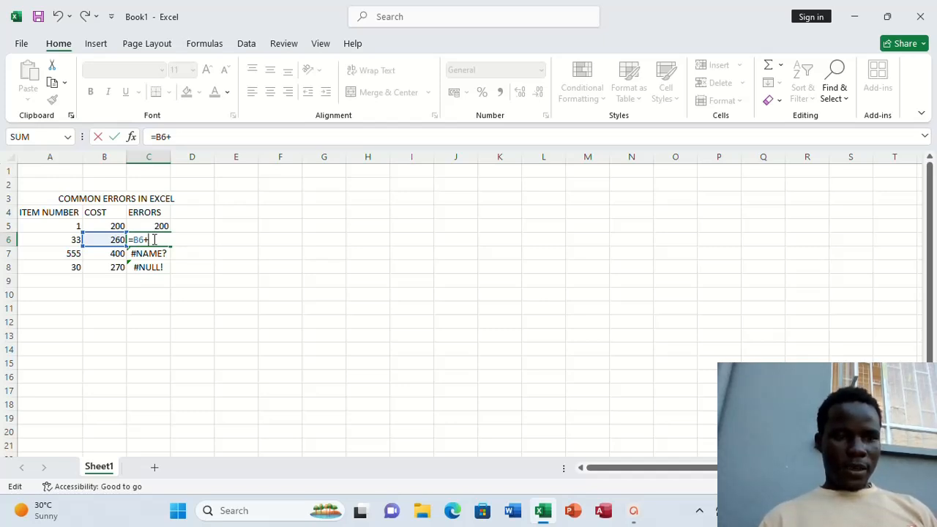
pyautogui.write('B')
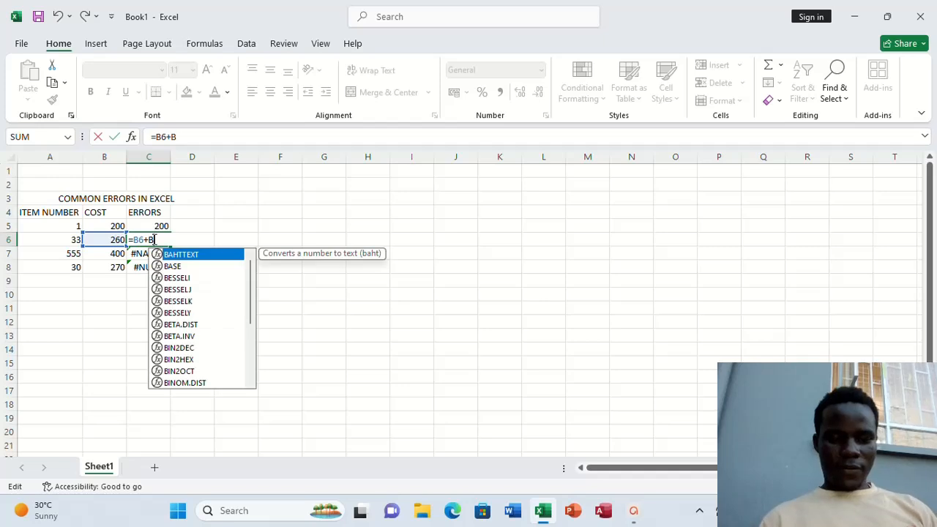
pyautogui.write('5')
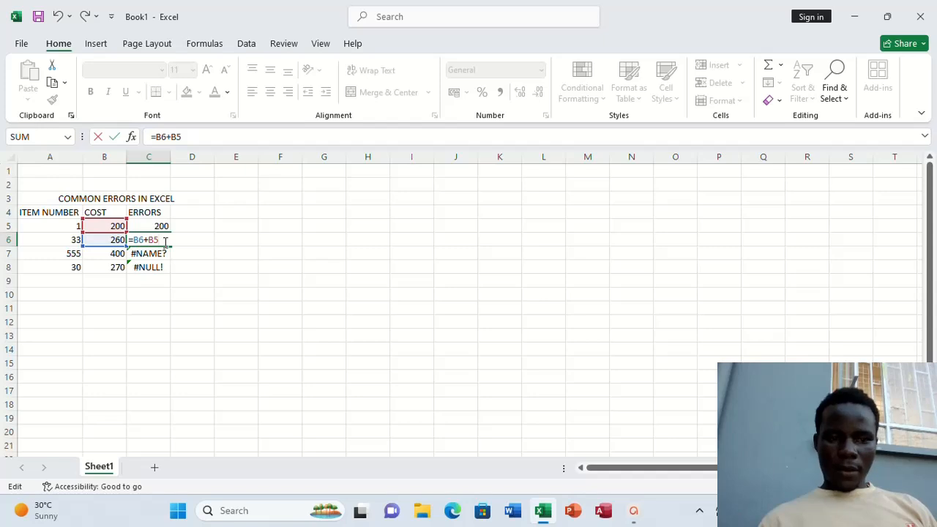
pyautogui.press('Return')
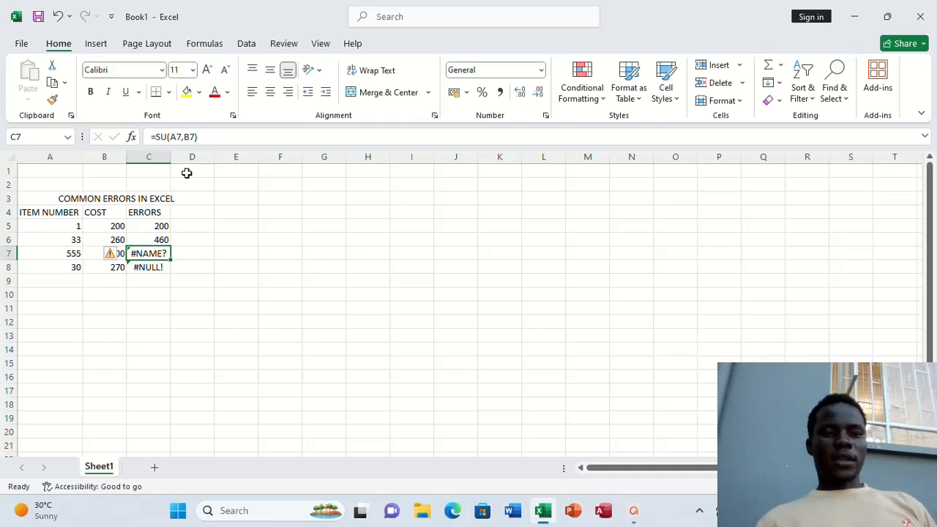
# Fix the misspelled function name in cell C7 so the formula reads =SUM(A7,B7)
pyautogui.click(167, 137)
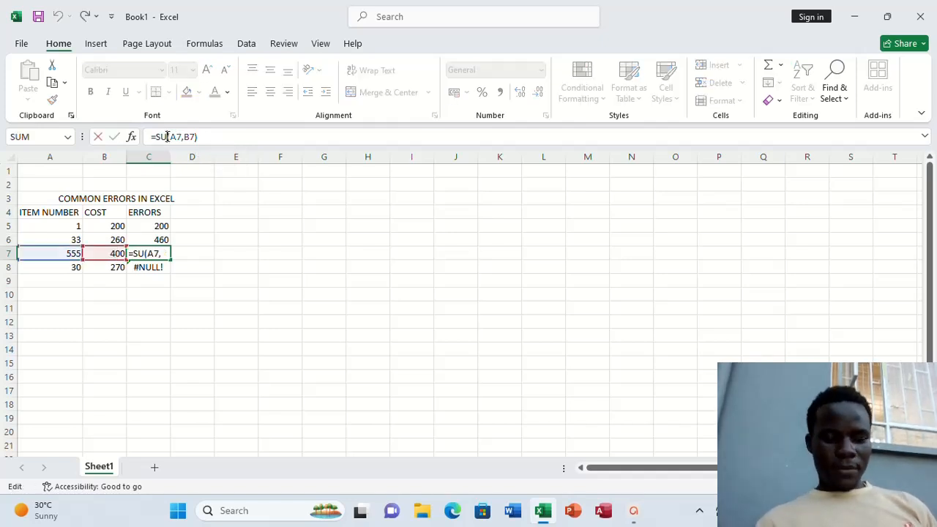
pyautogui.write('M')
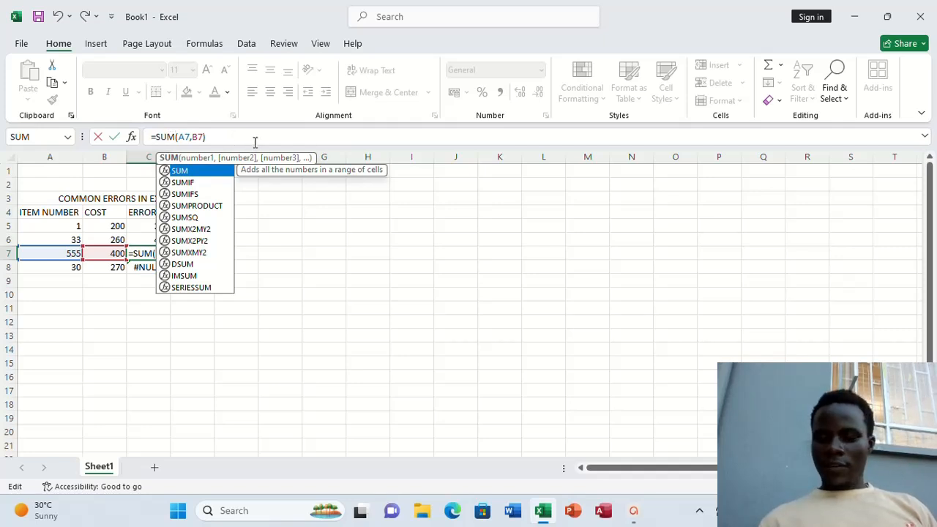
pyautogui.press('Return')
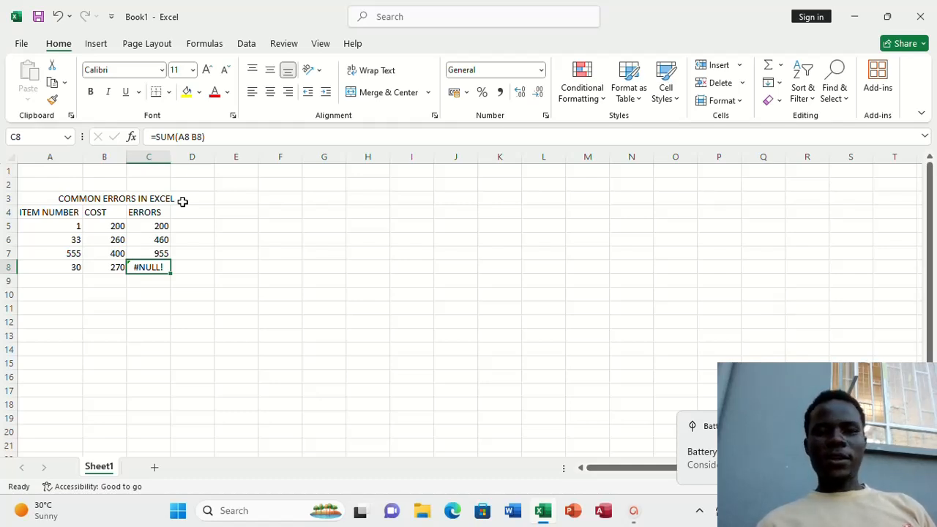
# Add the missing comma between the arguments in cell C8 so the formula reads =SUM(A8,B8)
pyautogui.click(190, 138)
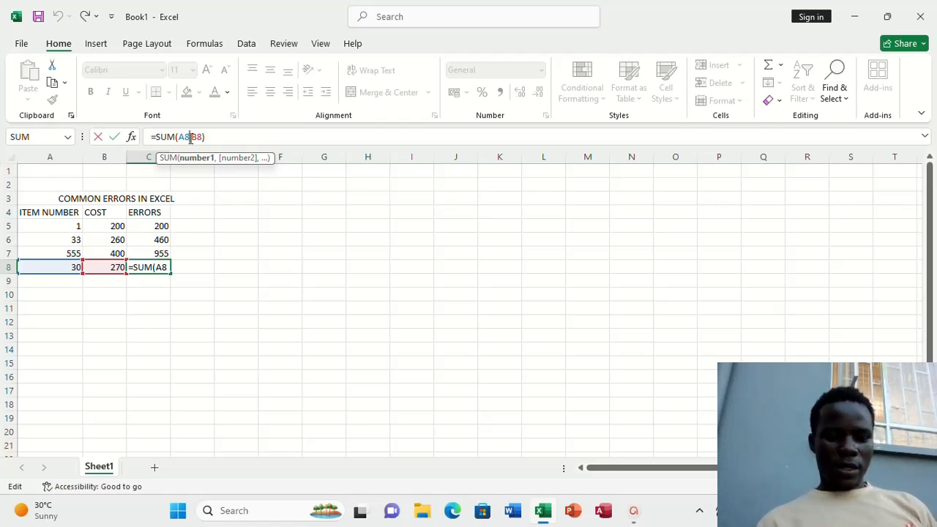
pyautogui.write(',')
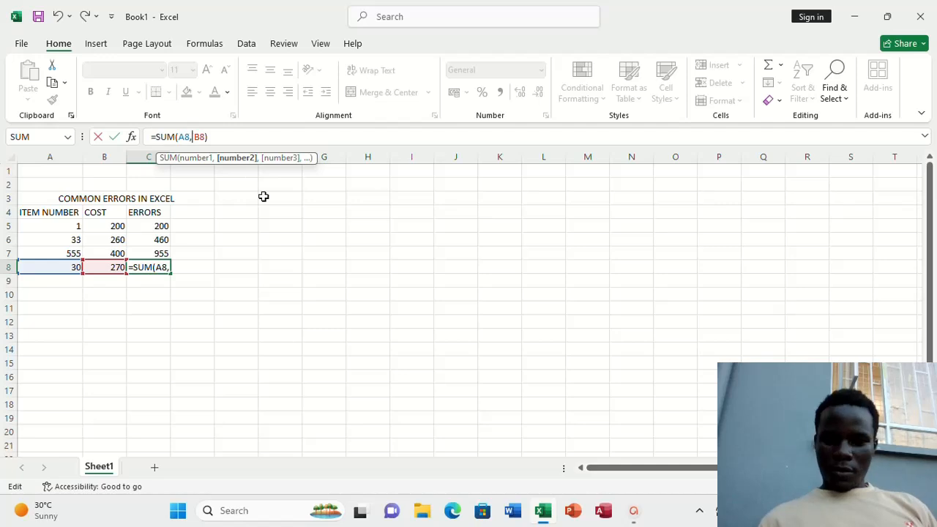
pyautogui.press('Return')
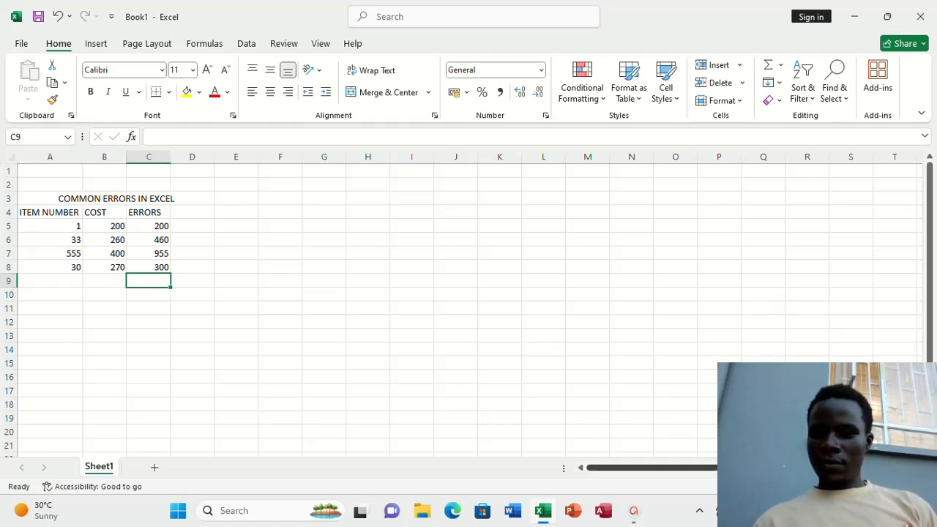
pyautogui.click(700, 510)
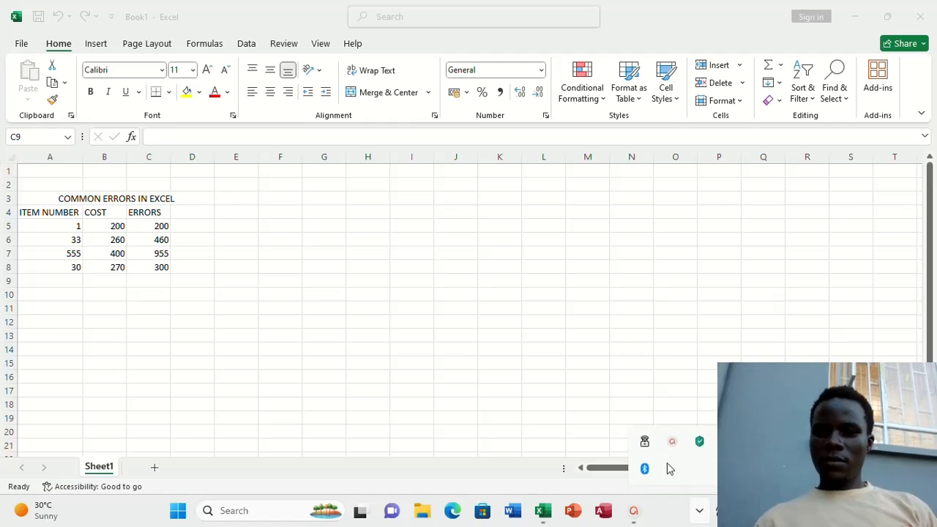
pyautogui.click(672, 444)
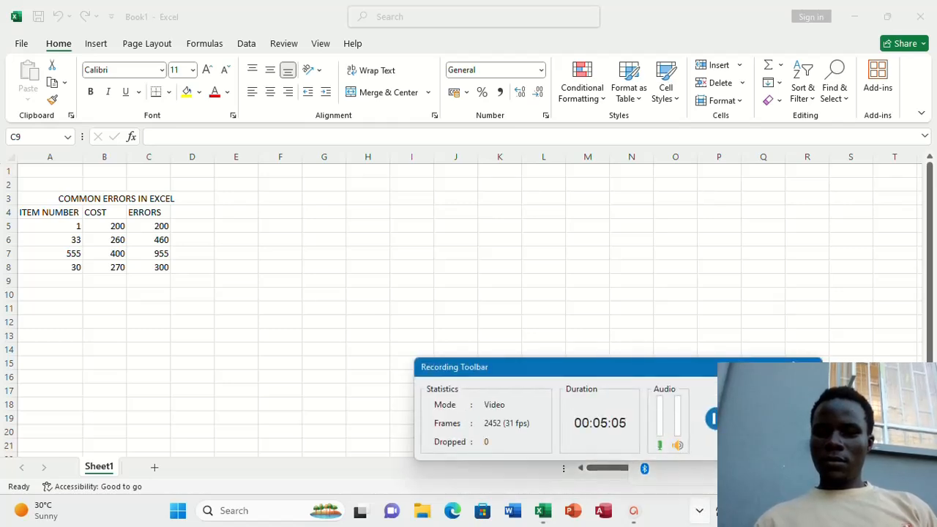